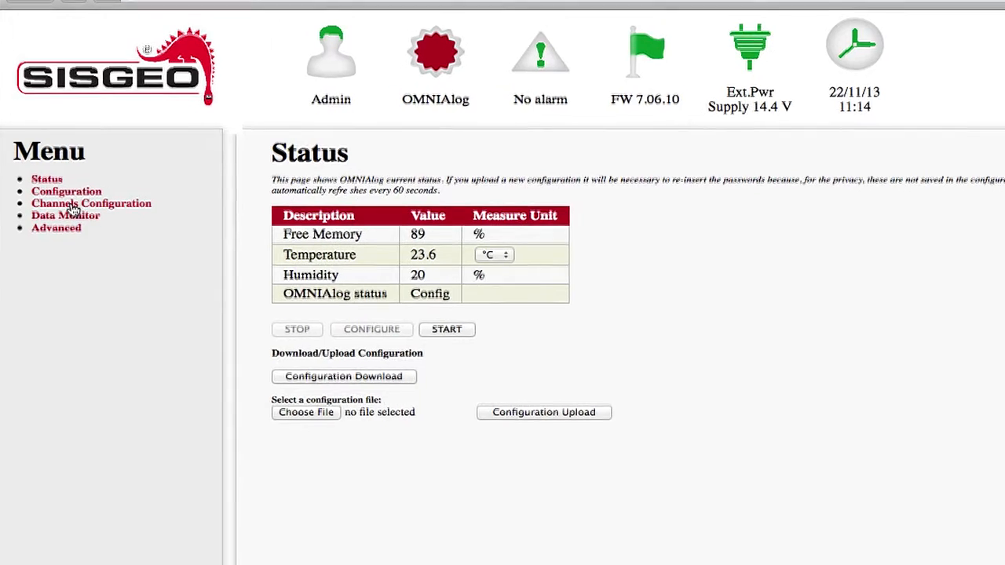
Open the digital channels configuration page and review the baudrate options, keeping 9600 bps.
click(73, 205)
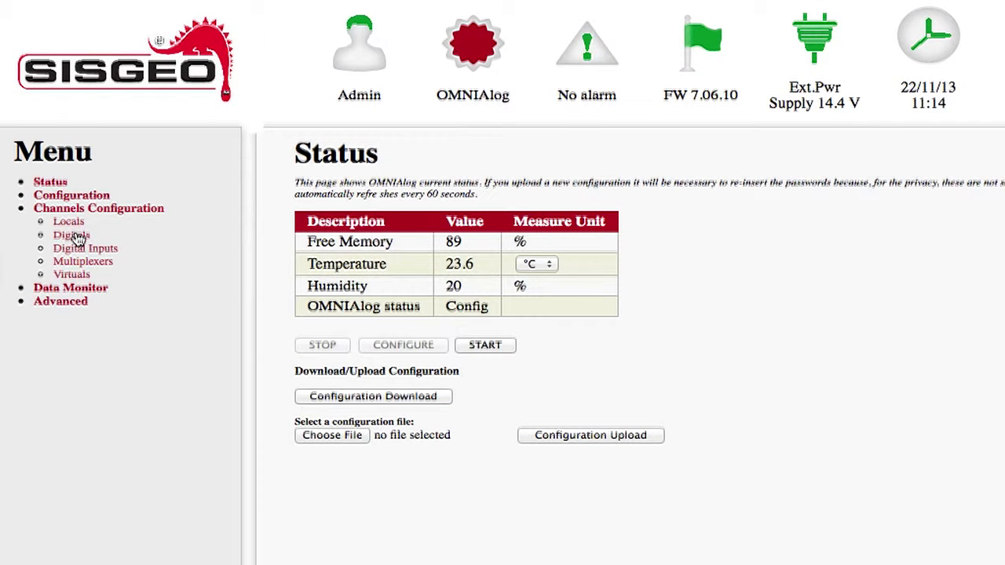
click(76, 238)
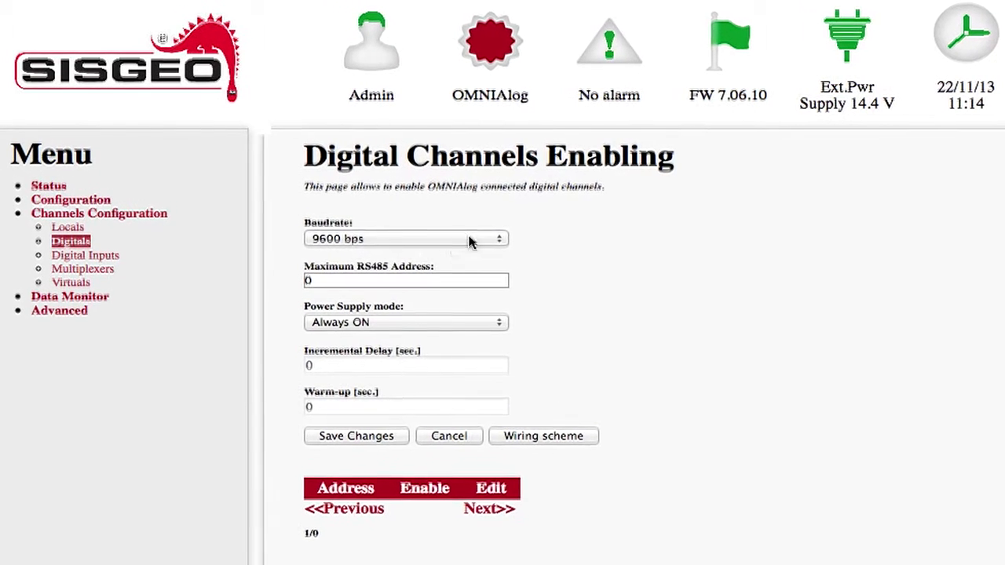
click(478, 234)
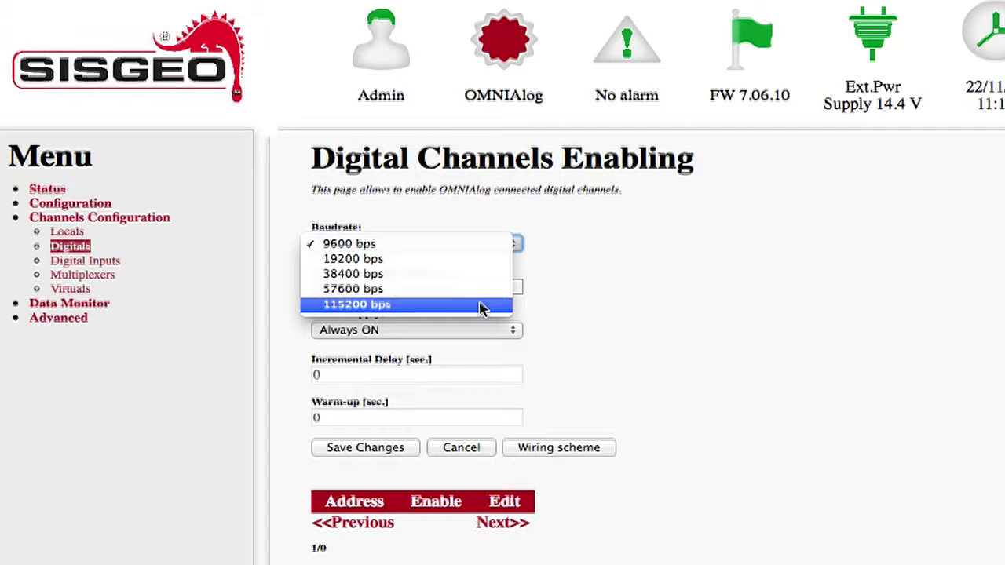
click(460, 245)
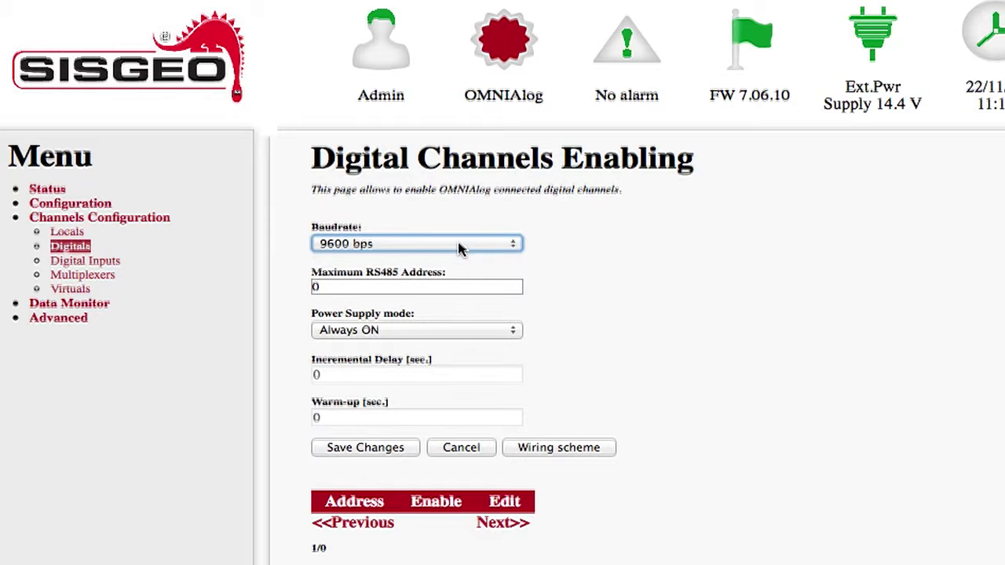
Set the maximum RS485 address to 24 and the power supply mode to Timed, then save the settings.
click(409, 288)
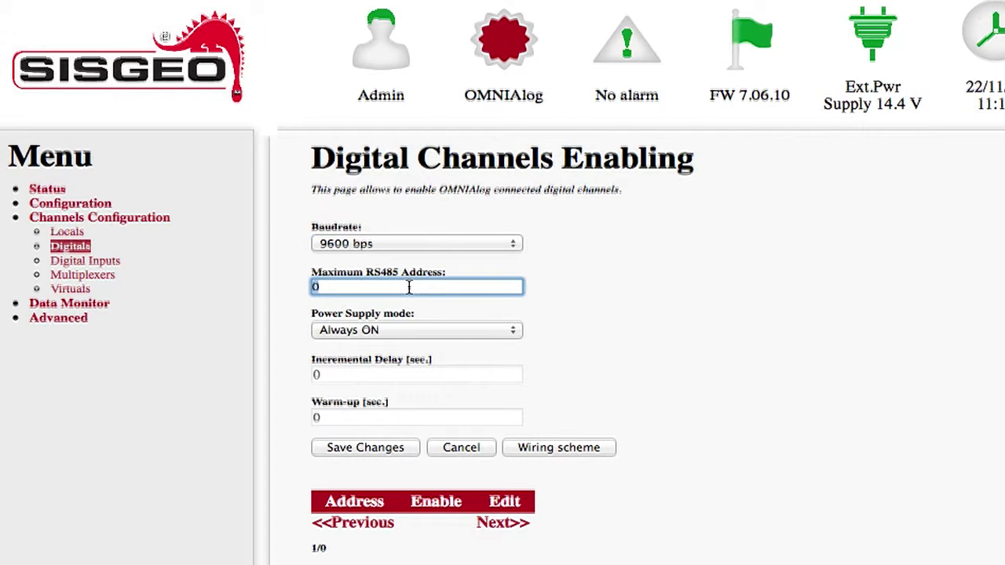
text(24)
click(396, 332)
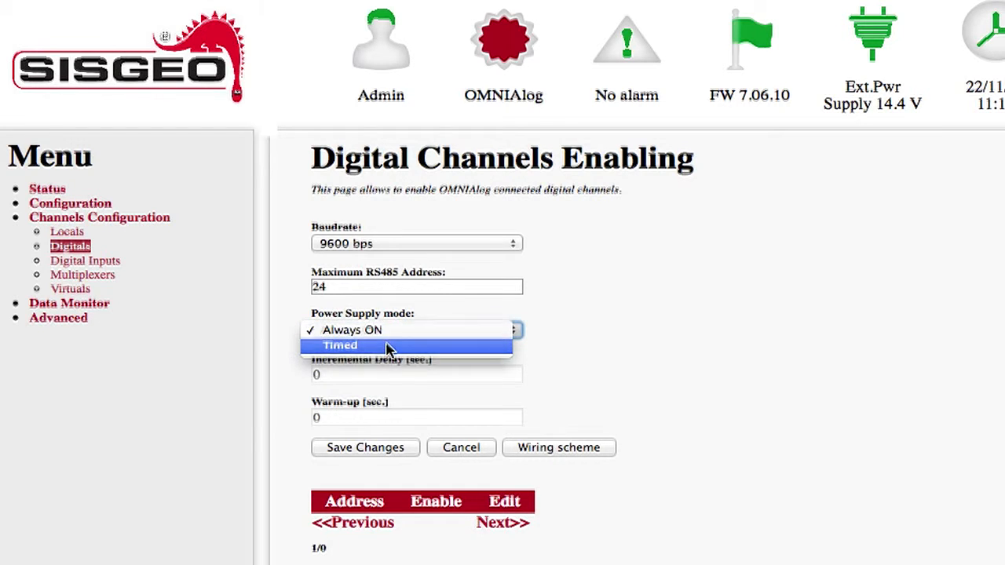
click(387, 346)
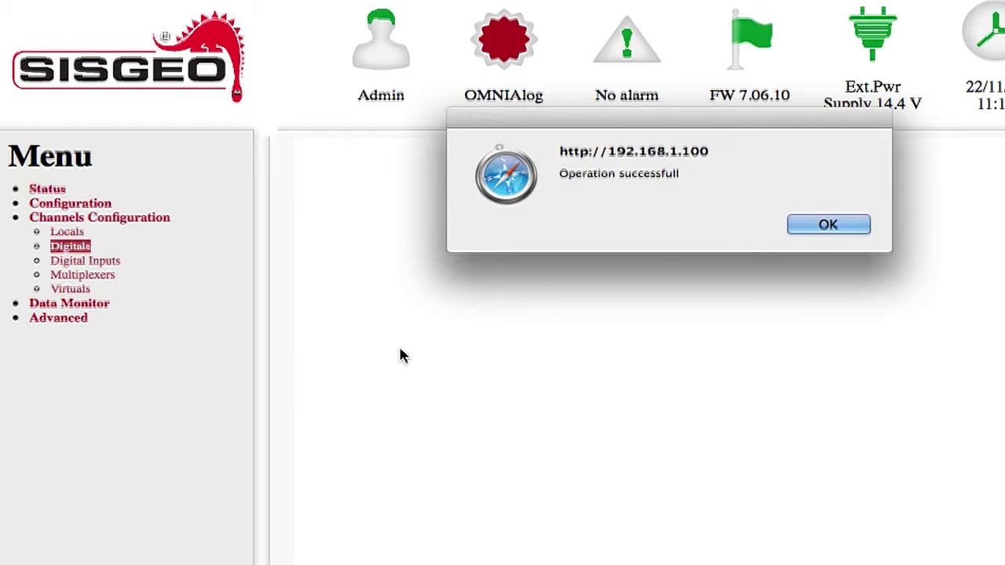
click(830, 233)
Check the incremental delay and warm-up fields, then switch the power supply mode to Always ON and save.
scroll(587, 366, down, 3)
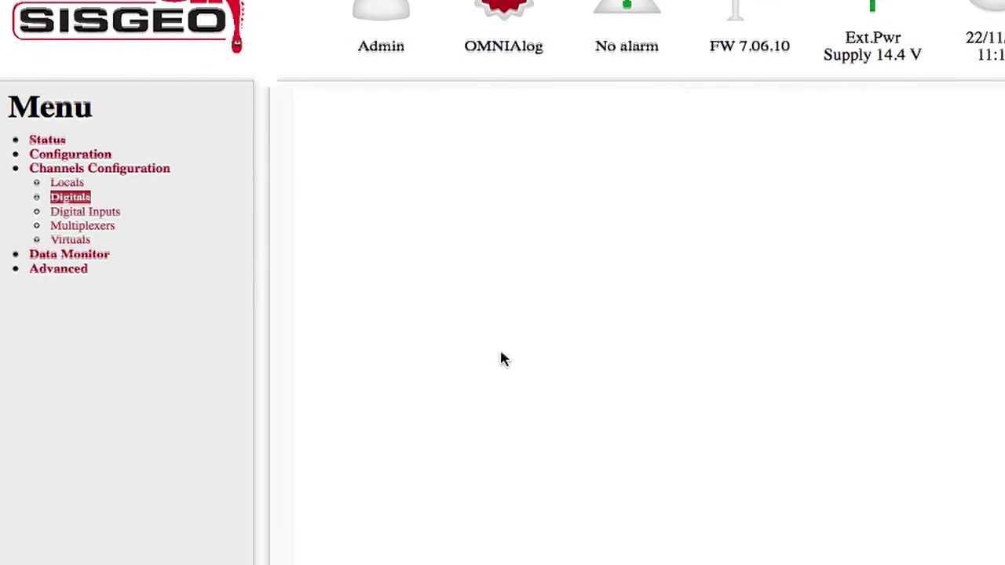
click(377, 244)
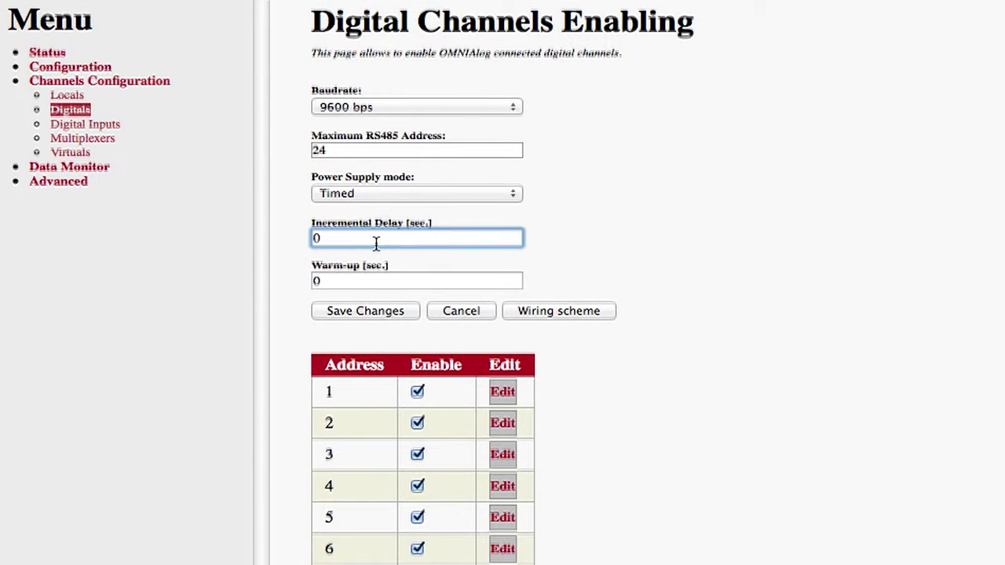
click(360, 281)
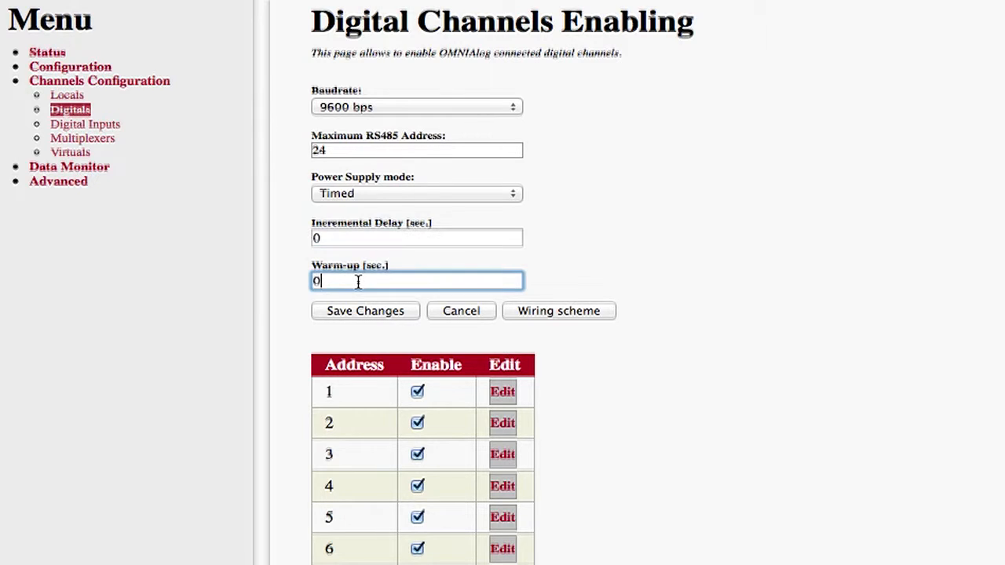
click(380, 198)
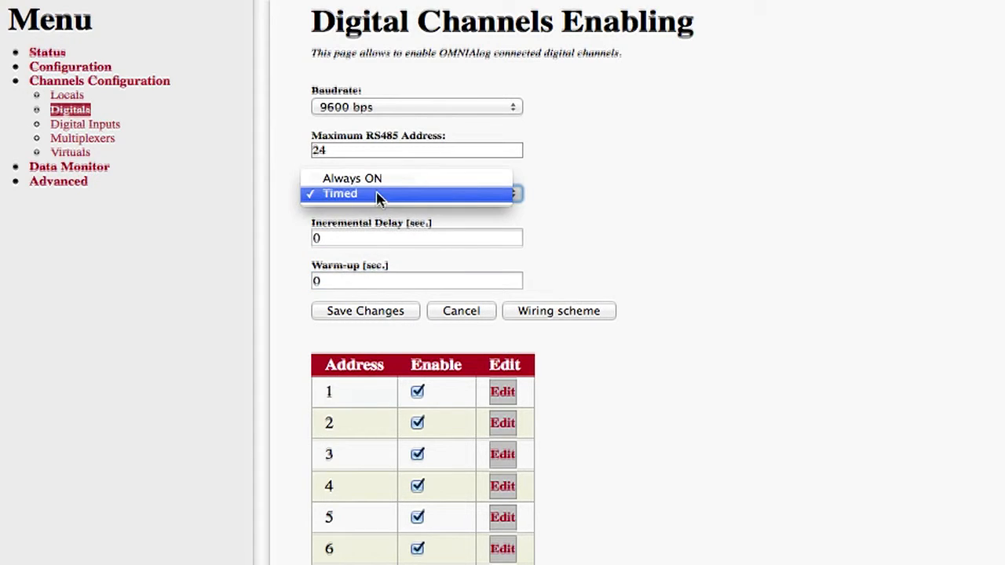
click(400, 181)
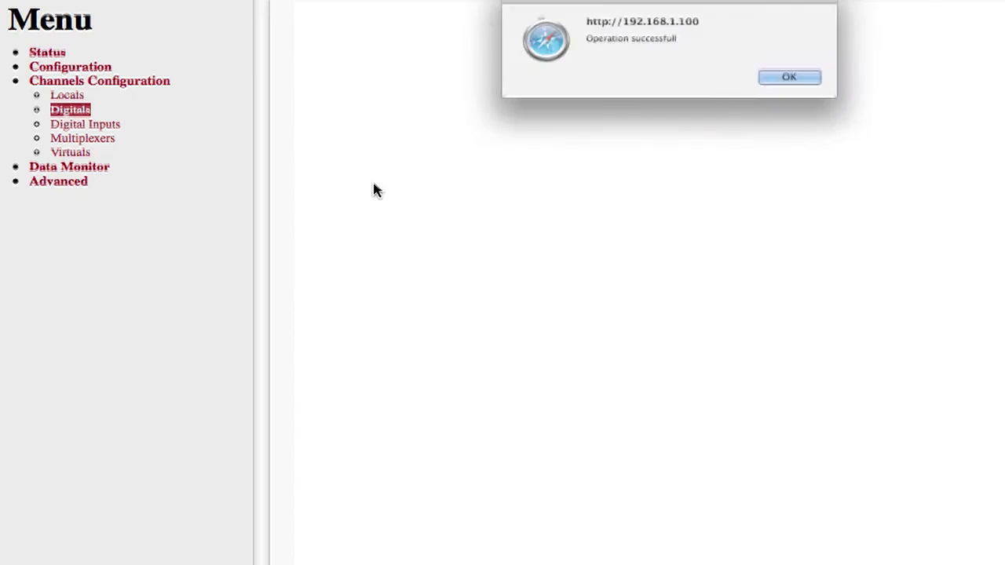
click(803, 95)
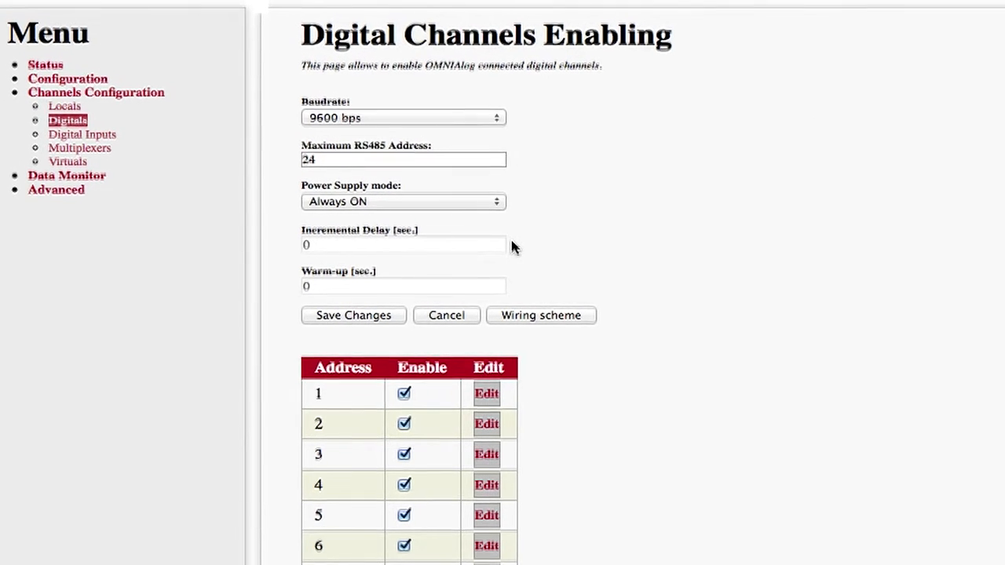
Save the digital channel settings again and dismiss the confirmation.
scroll(486, 245, down, 2)
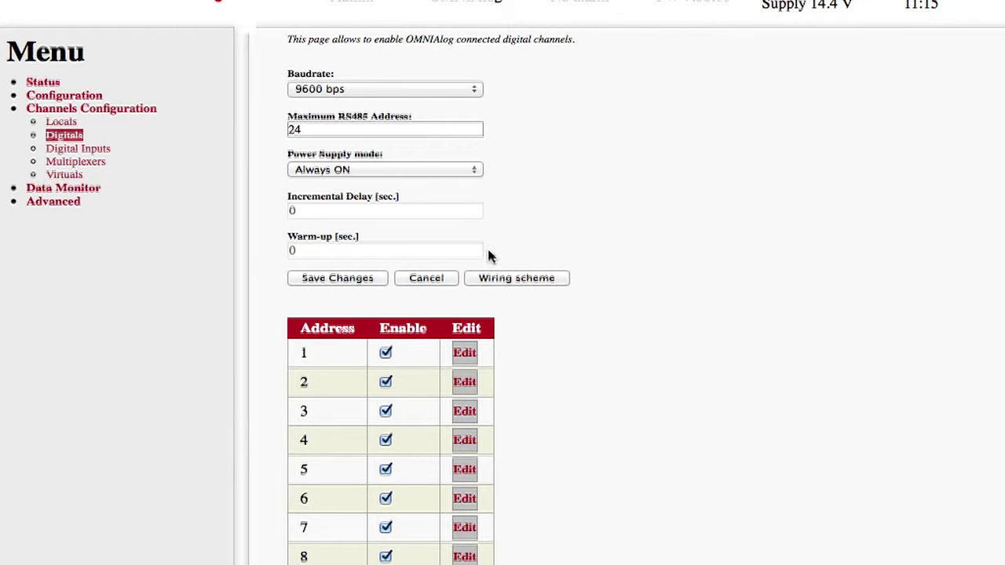
click(358, 284)
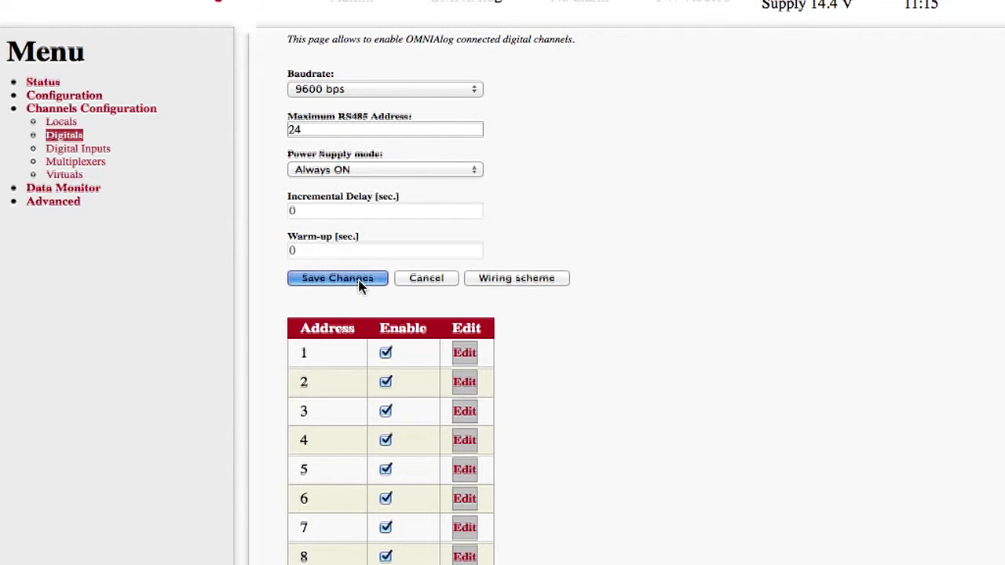
click(745, 117)
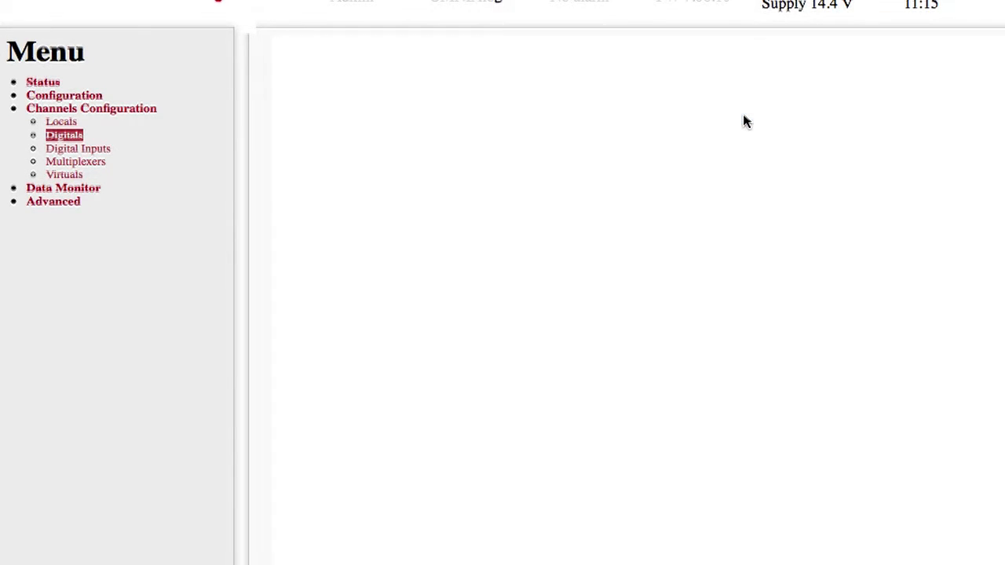
click(743, 117)
Browse both pages of the channel table to review addresses 1 to 24.
scroll(531, 318, down, 3)
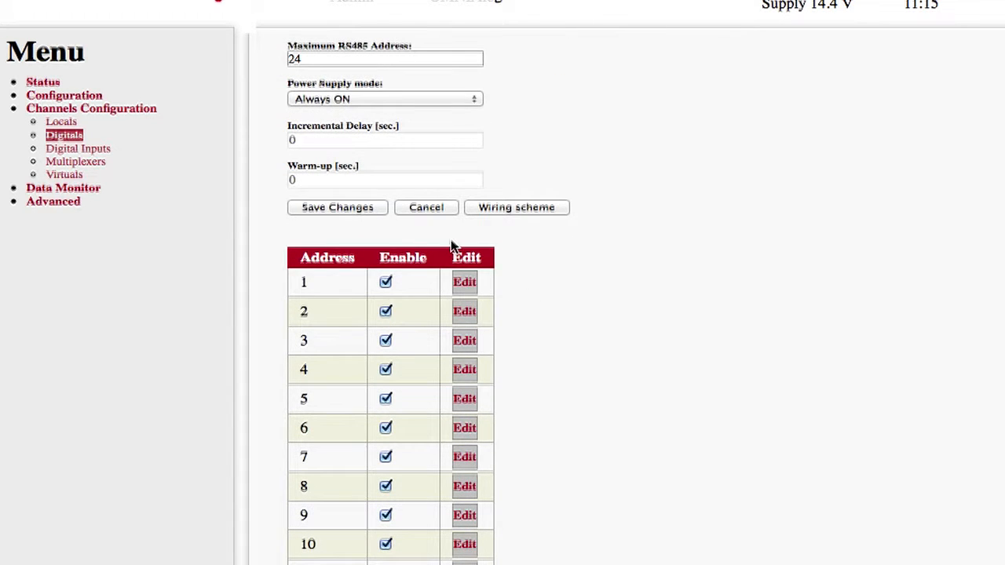
scroll(274, 405, down, 2)
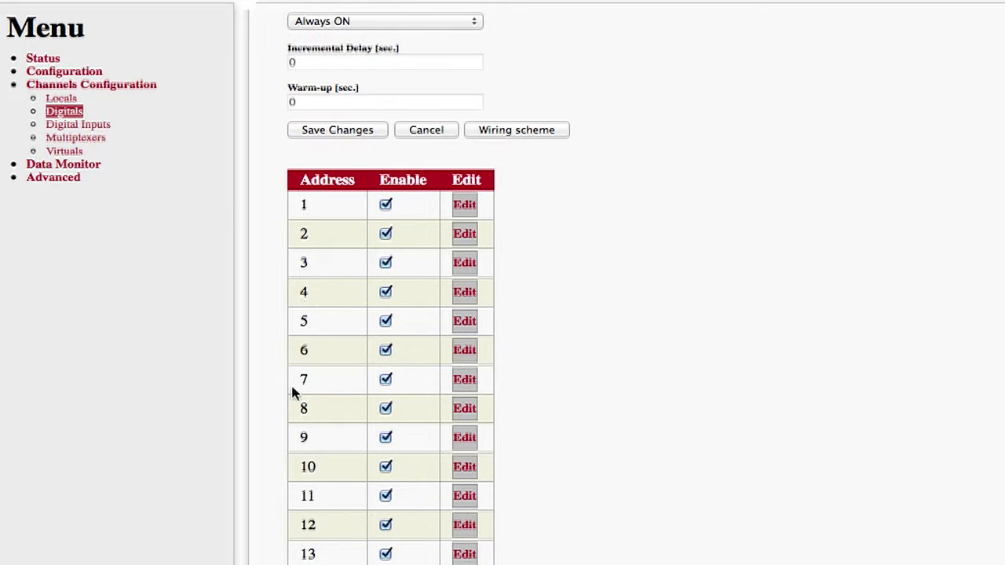
scroll(486, 352, down, 5)
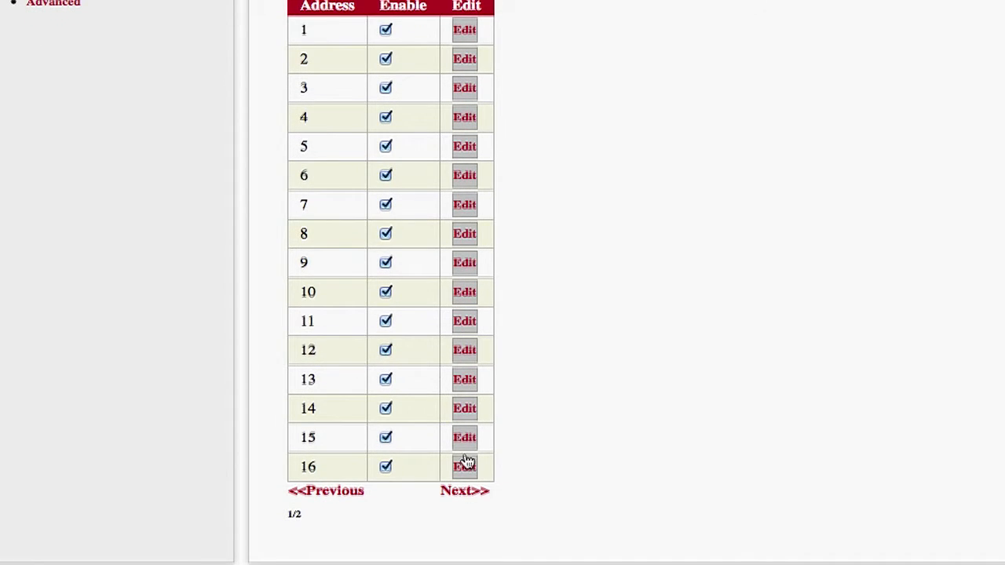
click(457, 493)
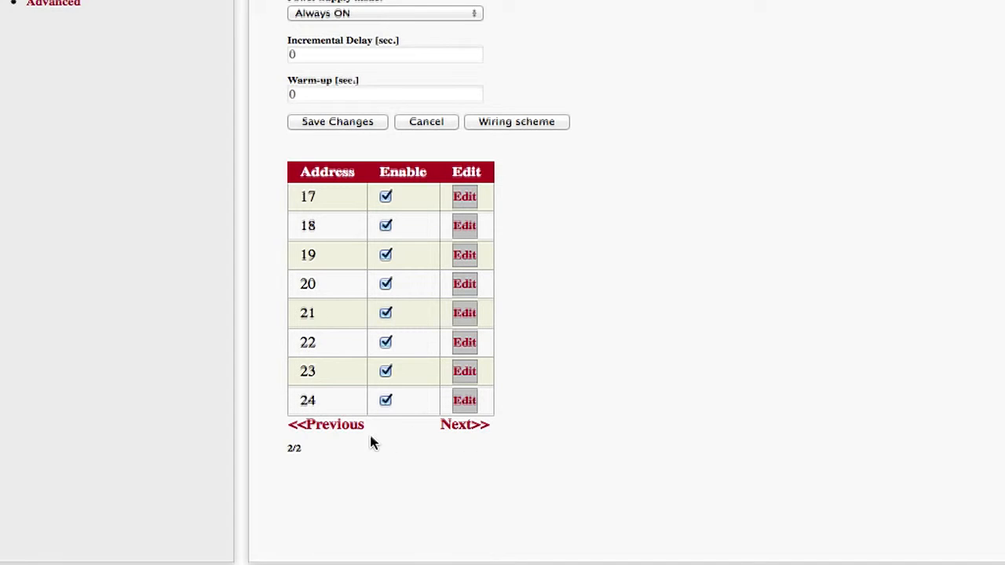
click(343, 427)
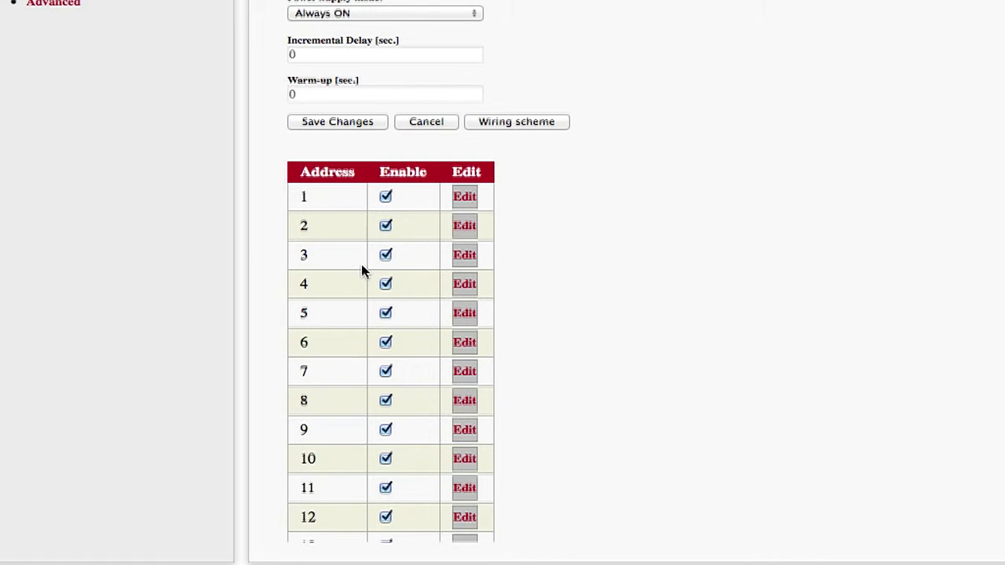
Disable the channels at addresses 2 and 6.
click(386, 226)
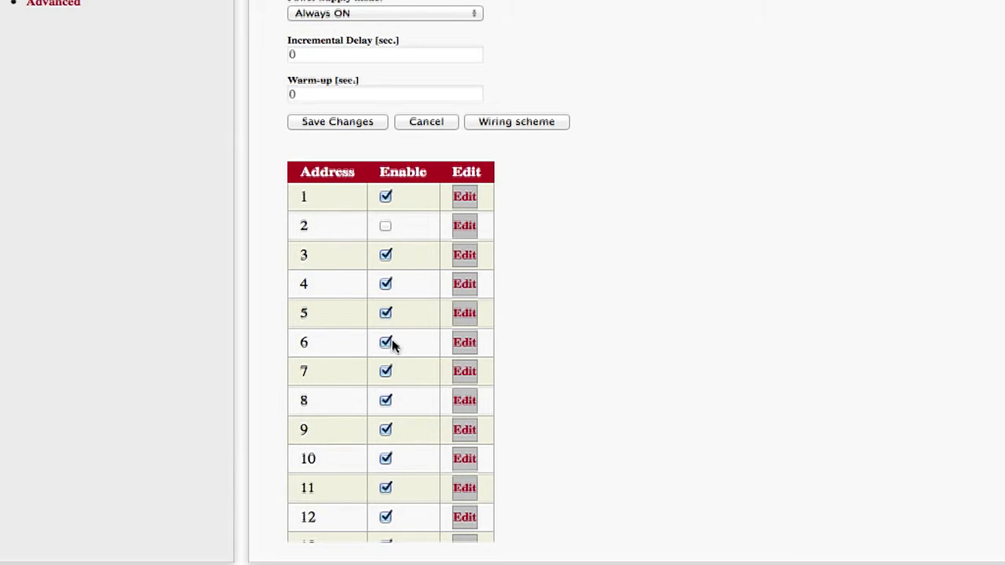
click(386, 343)
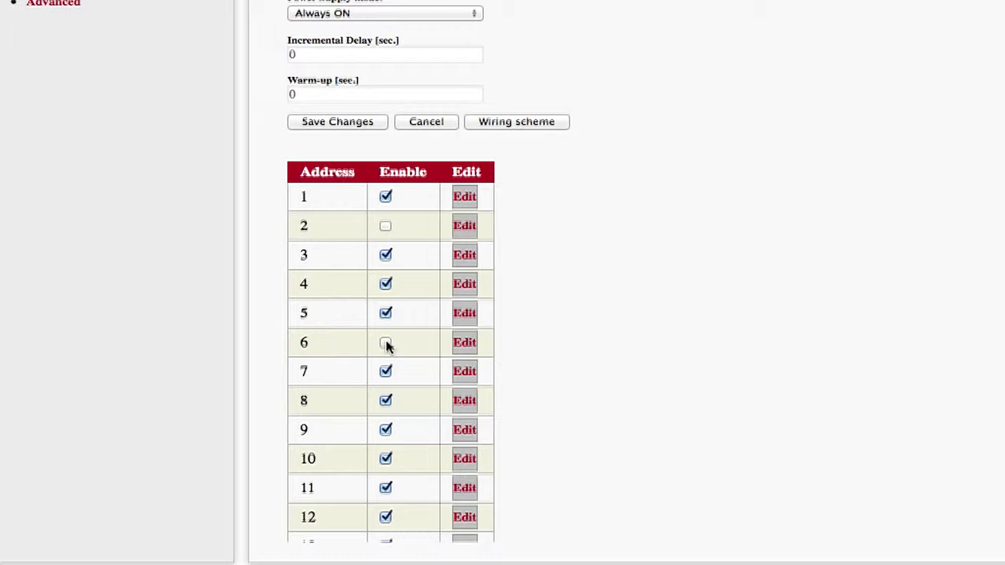
Open the settings of the channel at address 1 and set its probe type to Biaxial.
click(463, 198)
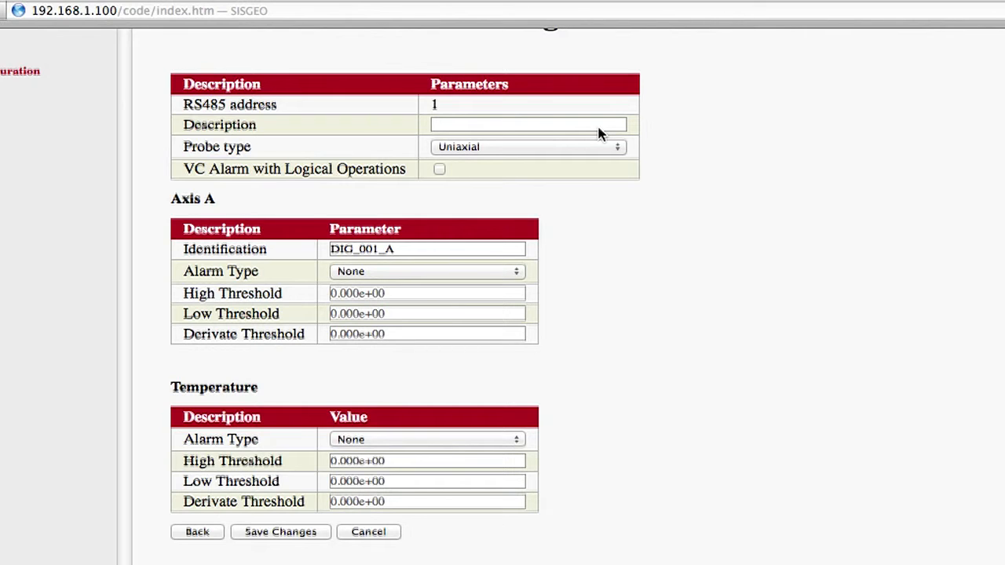
click(553, 152)
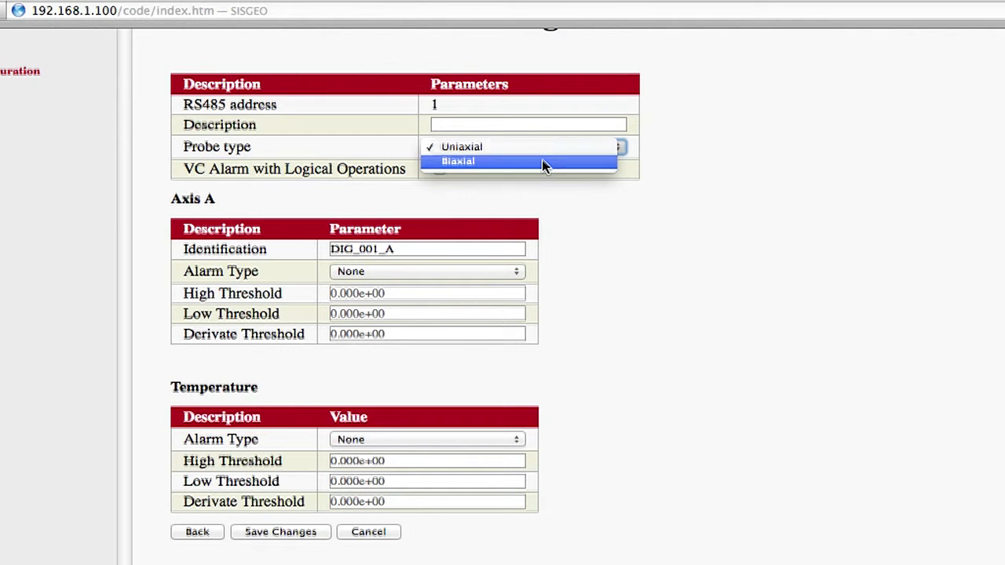
click(545, 162)
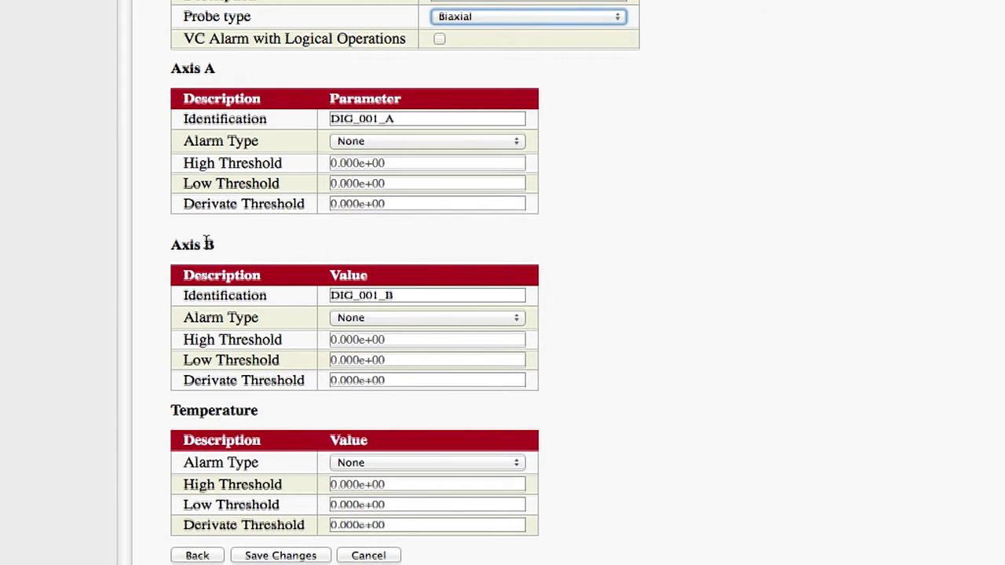
click(459, 16)
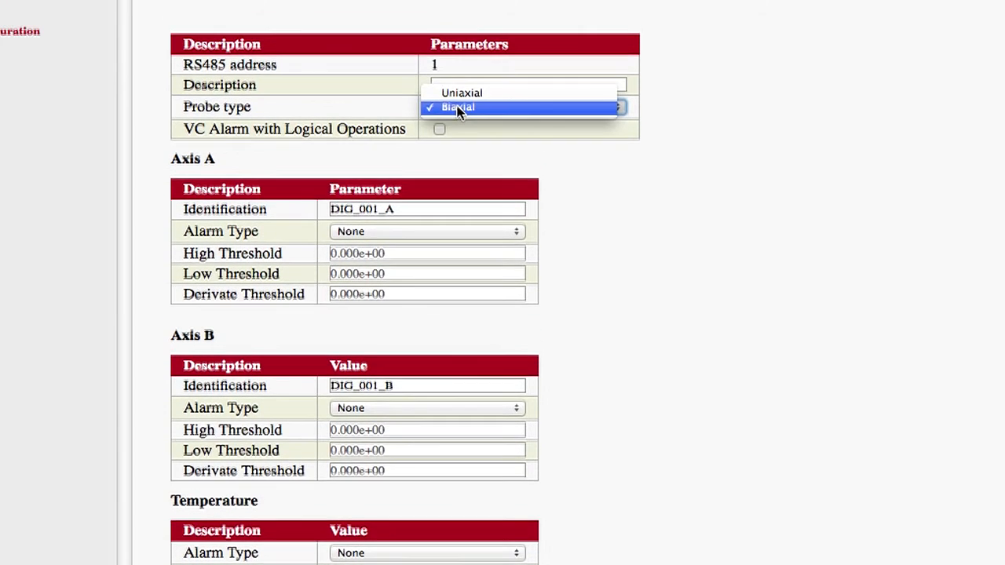
click(461, 93)
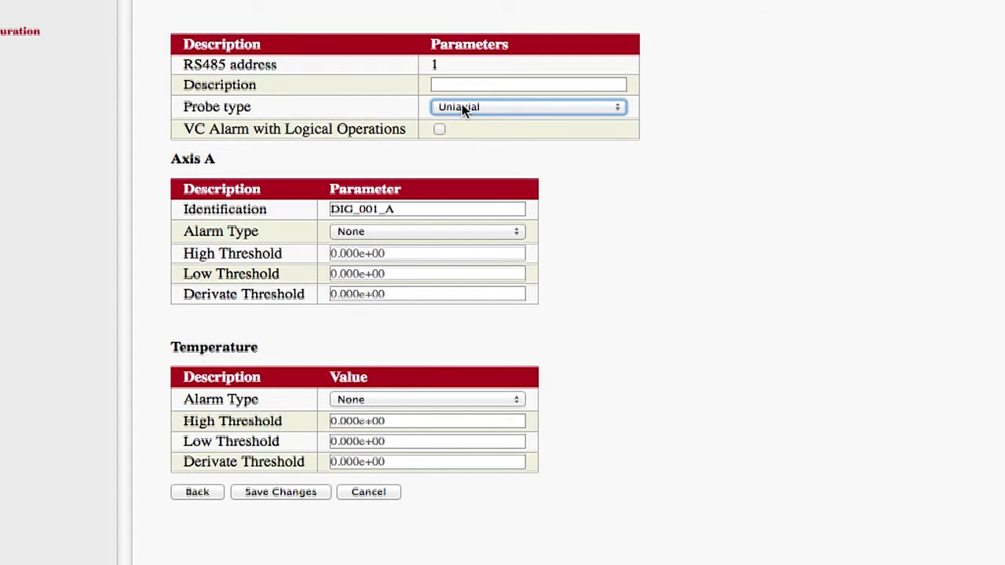
click(461, 107)
click(463, 119)
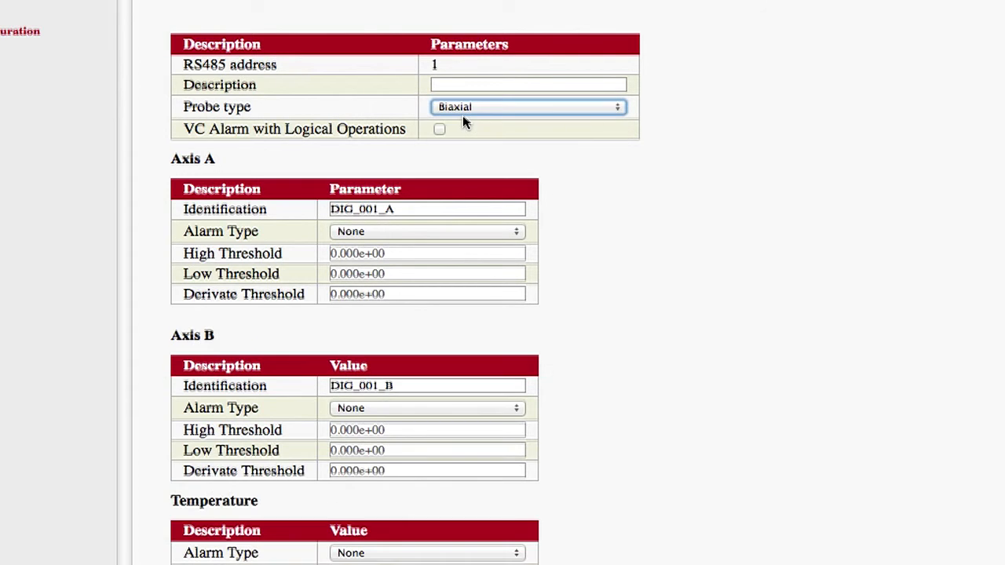
Rename Axis A's identification to Axis A1 and review its alarm type options, keeping None.
double_click(399, 208)
text(Axi)
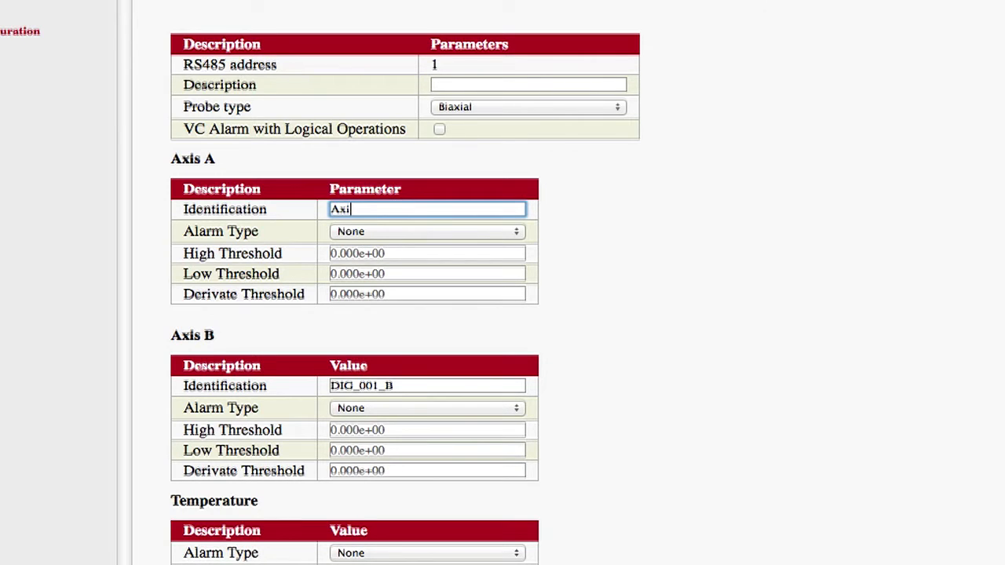
text(s A1)
click(394, 230)
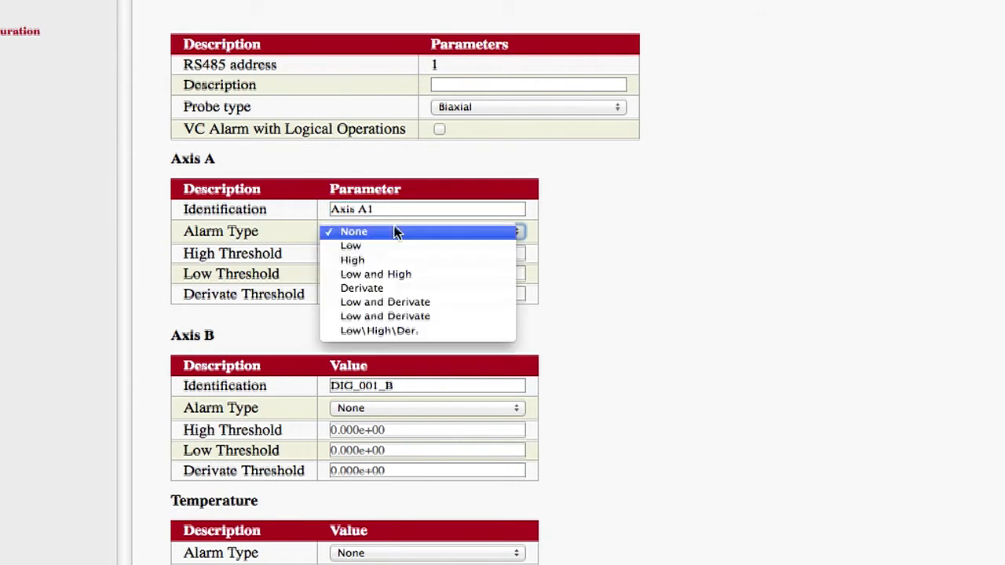
click(377, 230)
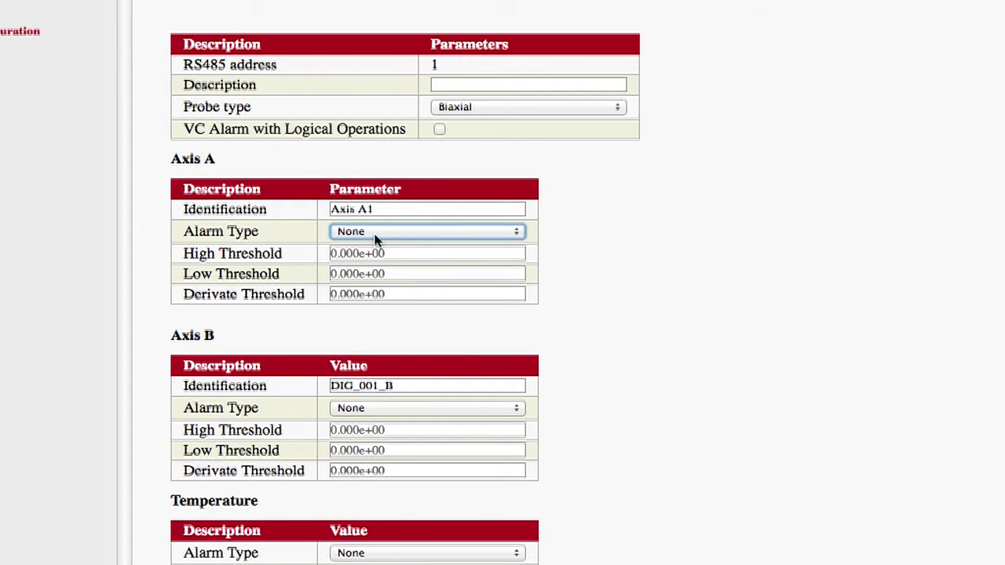
Rename Axis B's identification to Axis B1 and give it a Low alarm with a low threshold of -0.2.
double_click(387, 390)
text(Axis B1)
click(385, 386)
triple_click(399, 412)
text(-0.2)
Set the temperature alarm type to High with a high threshold of 45.
click(377, 516)
click(377, 543)
triple_click(386, 538)
text(45)
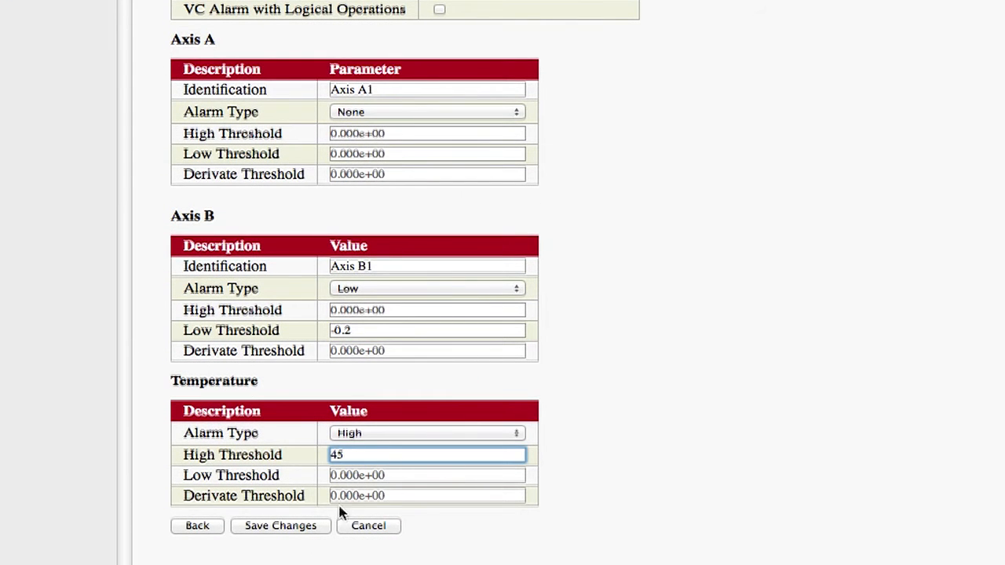
Save the channel's settings and confirm the save.
click(308, 528)
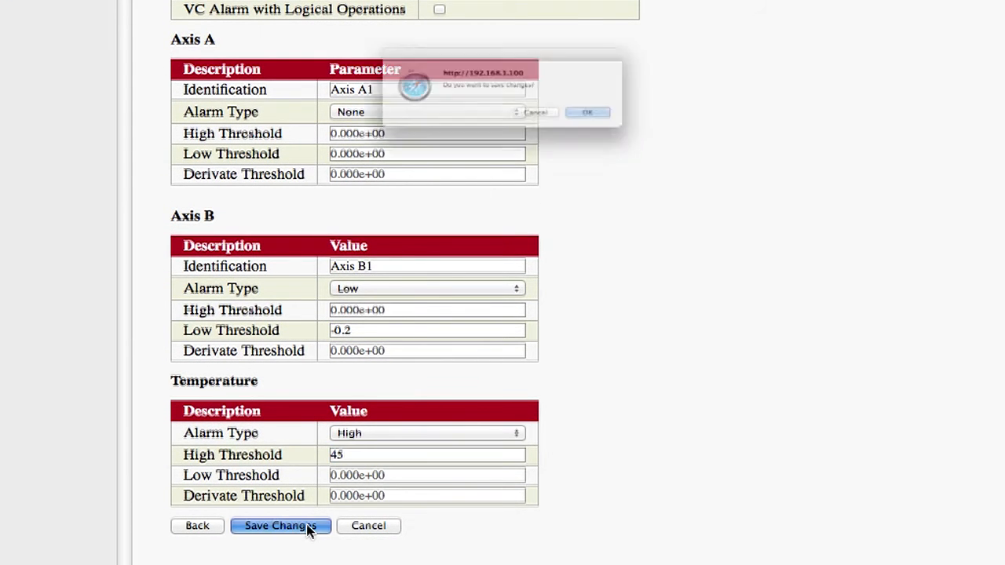
click(645, 133)
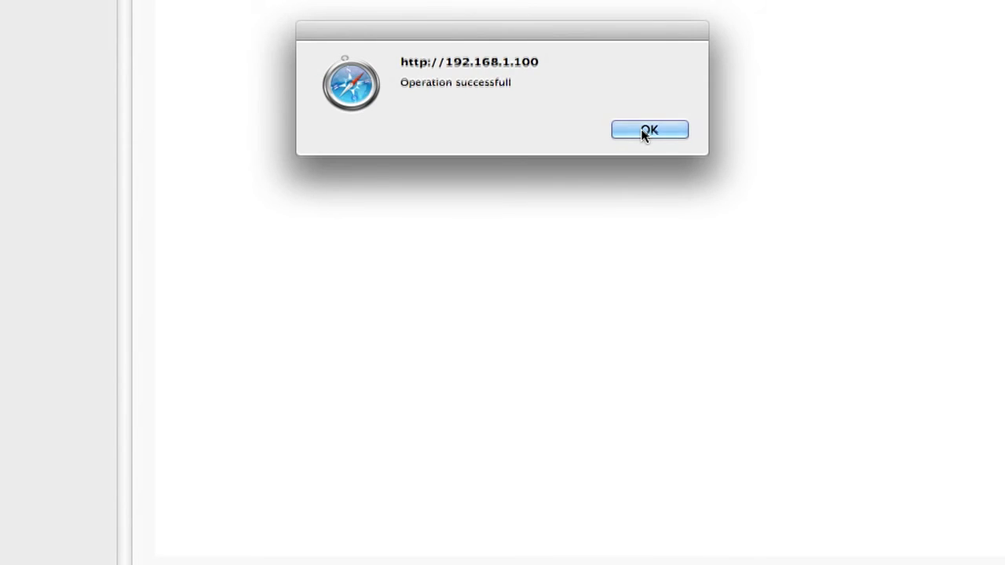
click(642, 134)
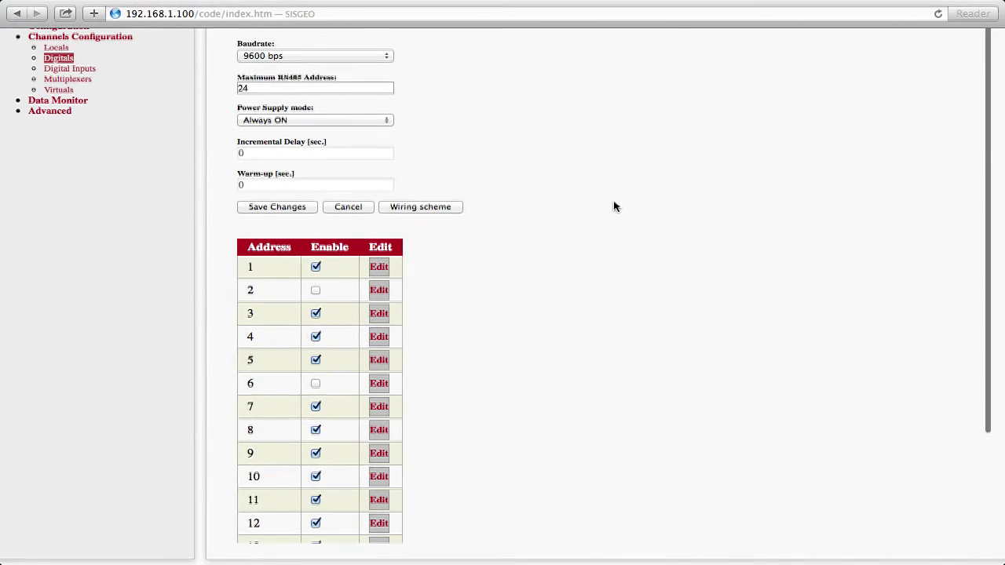